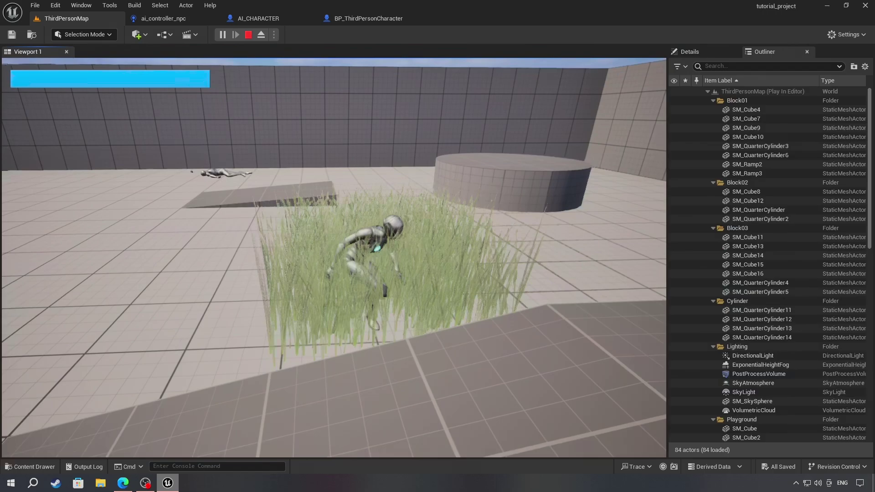
Step: Stop the stealth demo play session and return to the editor
key(Escape)
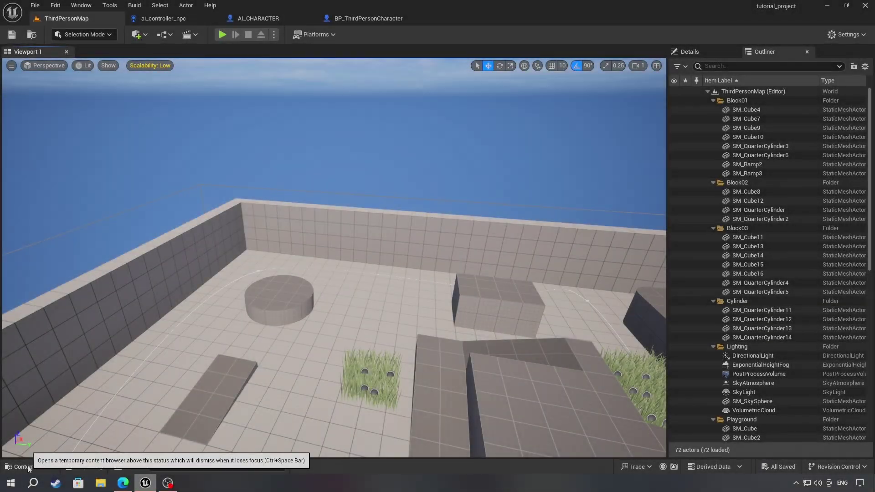
Step: Open ai_controller_npc from the AI folder and pan across its node groups
click(29, 466)
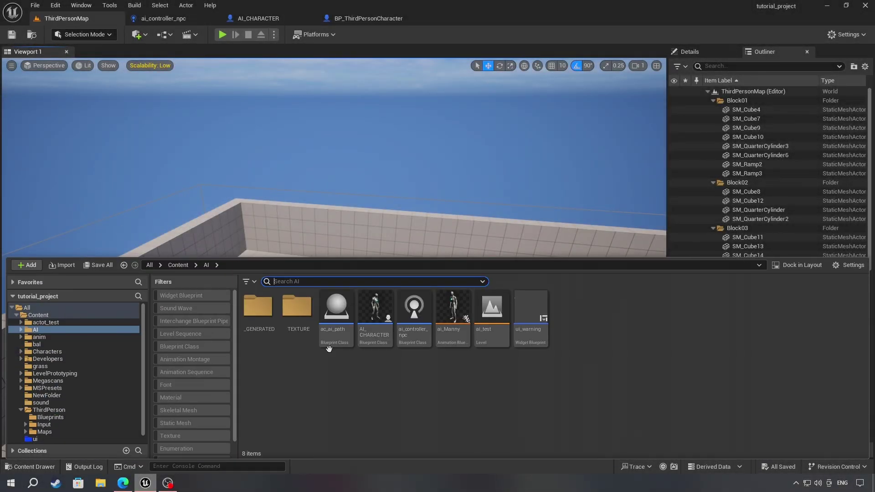
click(425, 340)
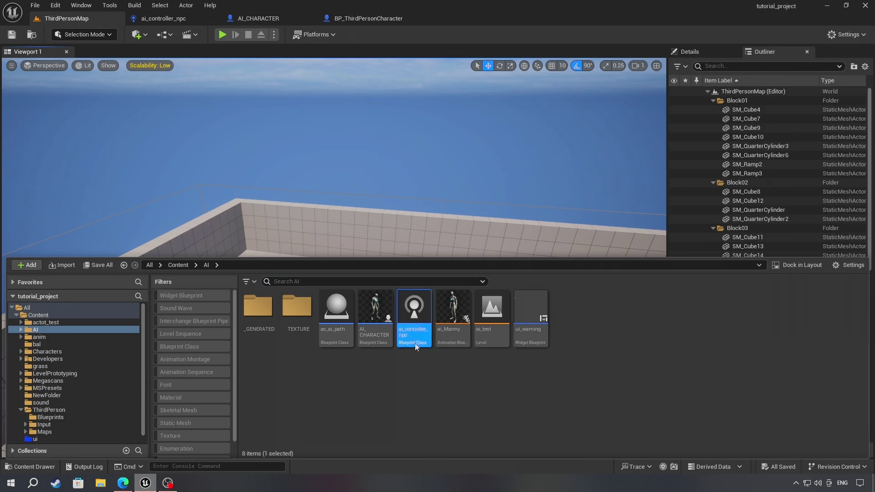
double_click(417, 344)
scroll(520, 269, down, 2)
scroll(592, 310, down, 2)
scroll(527, 313, up, 1)
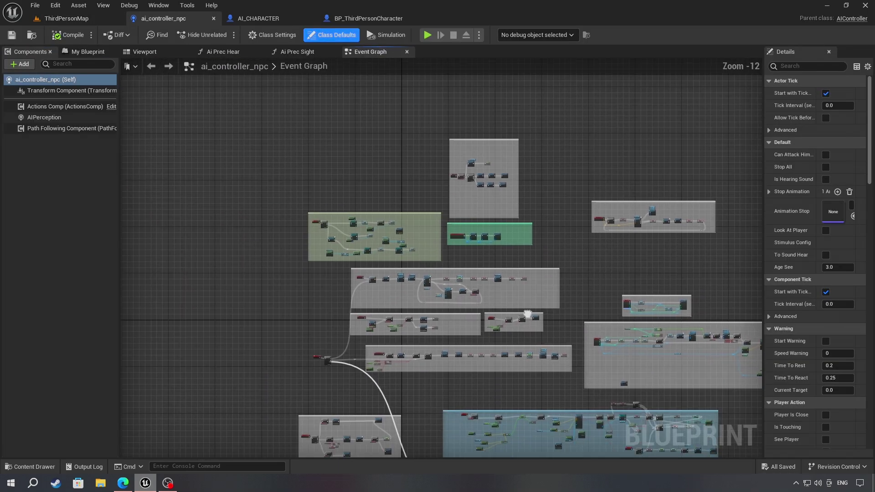
scroll(511, 167, up, 2)
scroll(432, 129, up, 1)
scroll(397, 195, up, 1)
scroll(386, 248, up, 3)
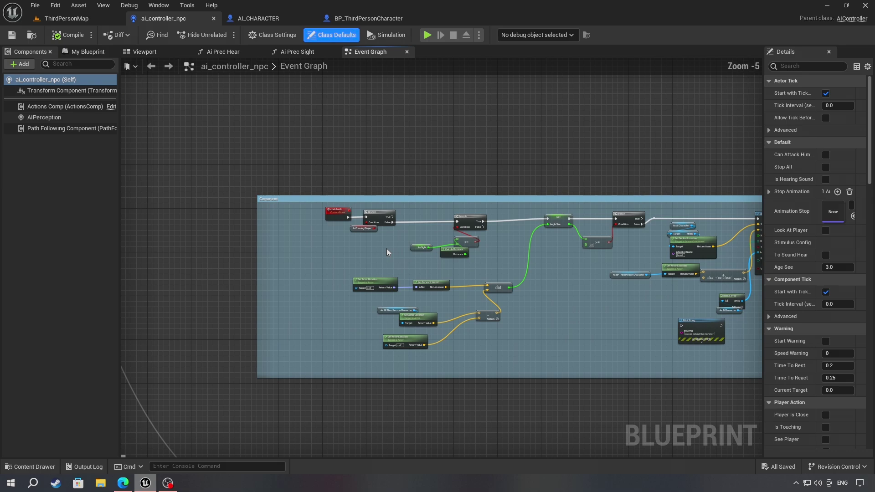
scroll(386, 248, up, 2)
scroll(440, 231, up, 2)
scroll(462, 262, down, 7)
mouse_move(463, 263)
right_down()
mouse_move(449, 177)
mouse_move(321, 147)
mouse_move(252, 225)
mouse_move(351, 438)
mouse_move(309, 326)
right_up()
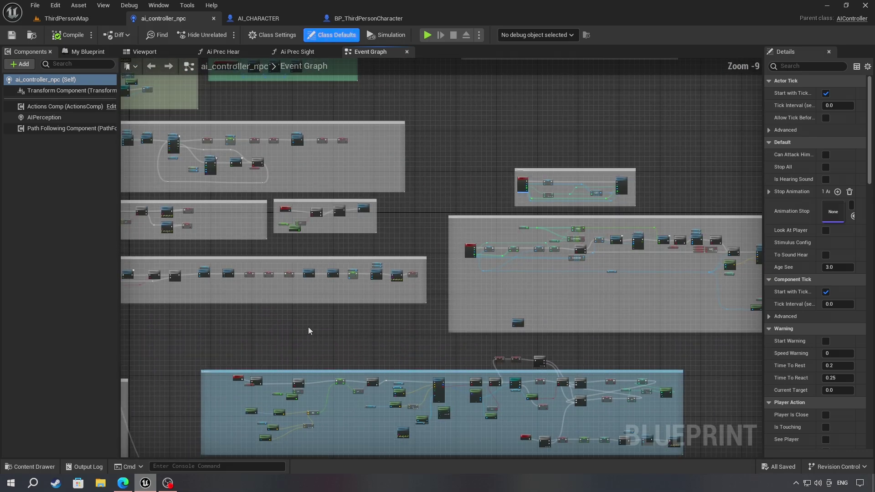
scroll(308, 326, down, 2)
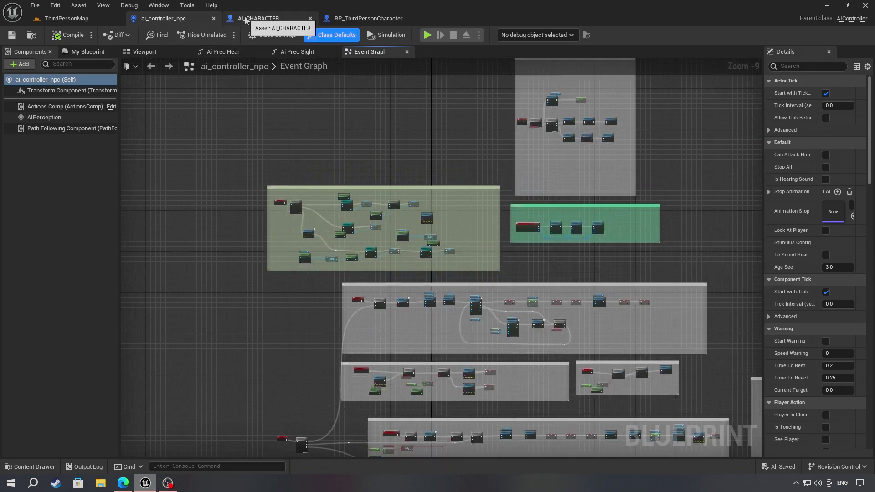
click(259, 19)
scroll(621, 227, down, 2)
scroll(621, 227, down, 2)
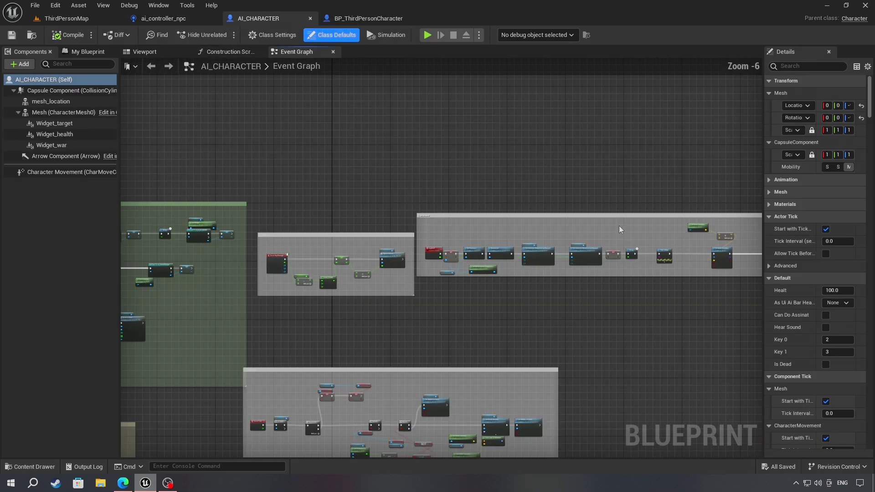
scroll(619, 229, down, 2)
mouse_move(611, 230)
right_down()
mouse_move(460, 234)
mouse_move(714, 130)
right_up()
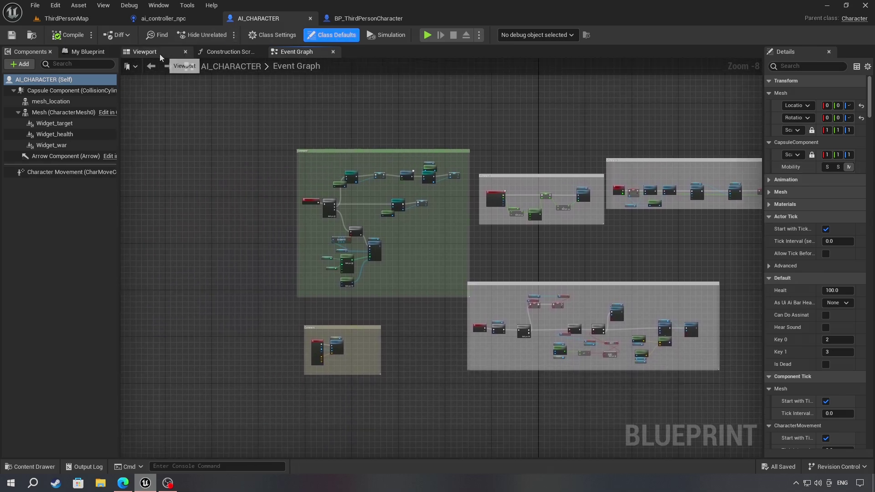
click(145, 52)
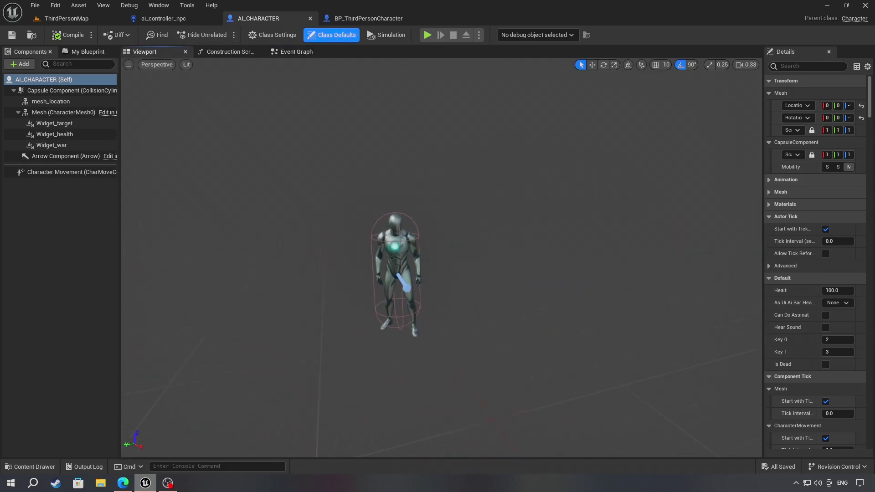
right_drag(358, 165, 359, 165)
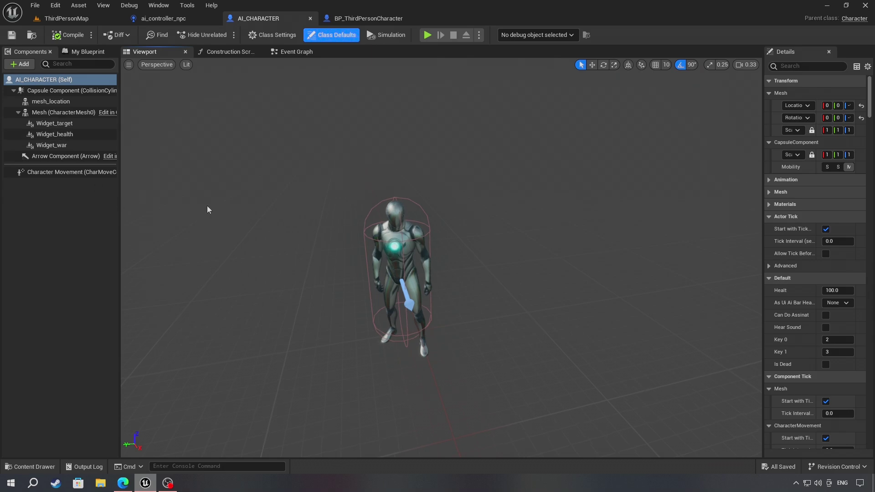
click(179, 20)
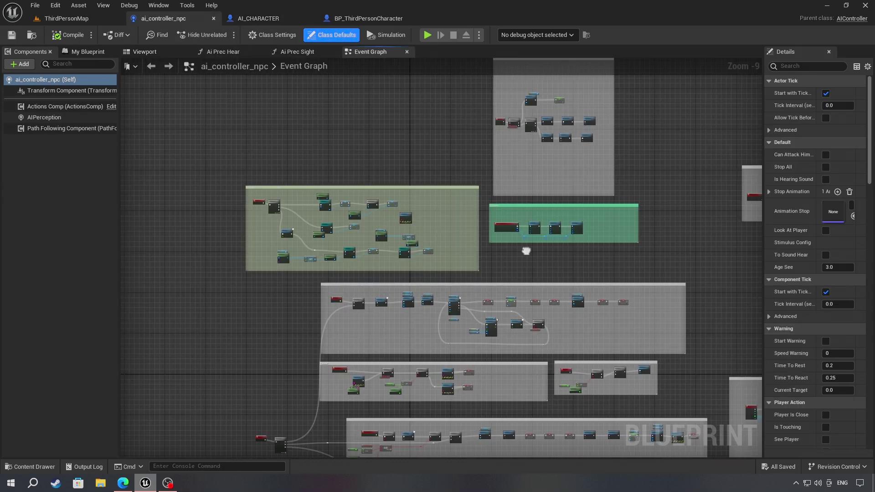